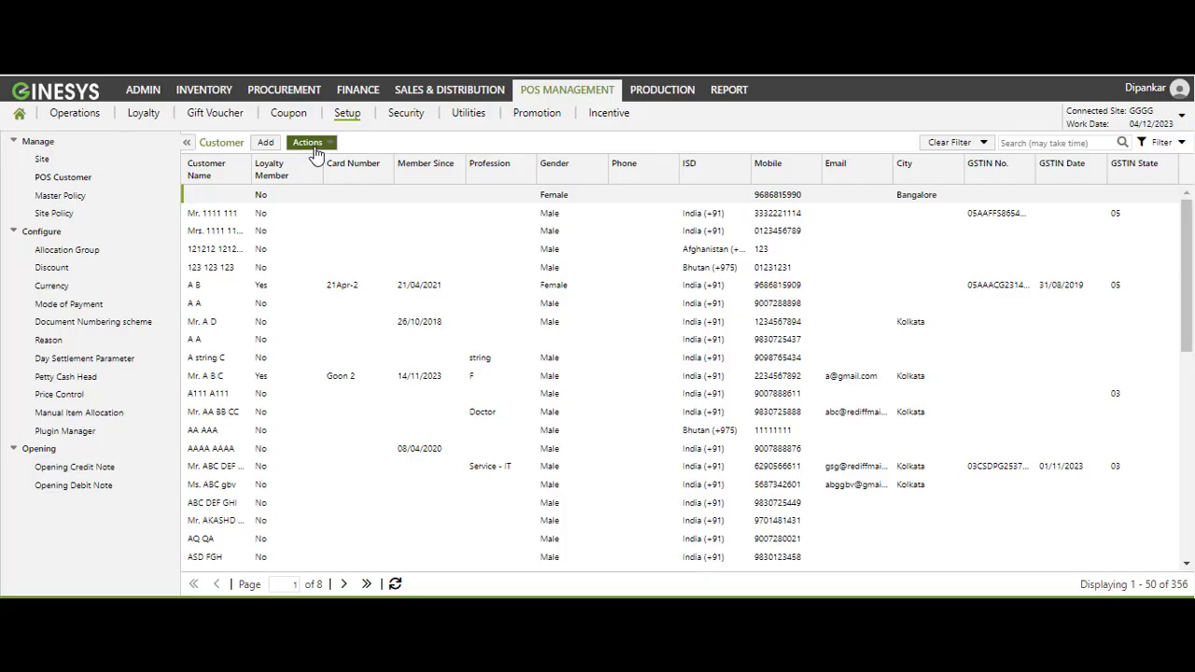
Step: Open Settings from the customer list's Actions menu to reach the Master Fields Configuration
click(307, 142)
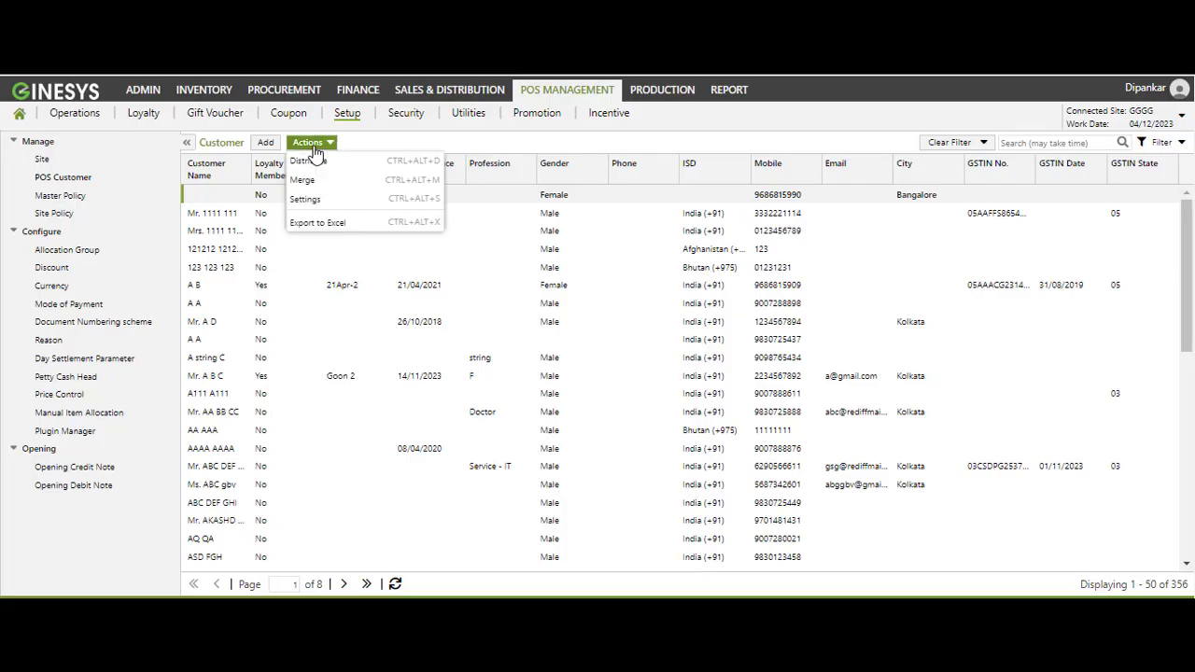
click(366, 211)
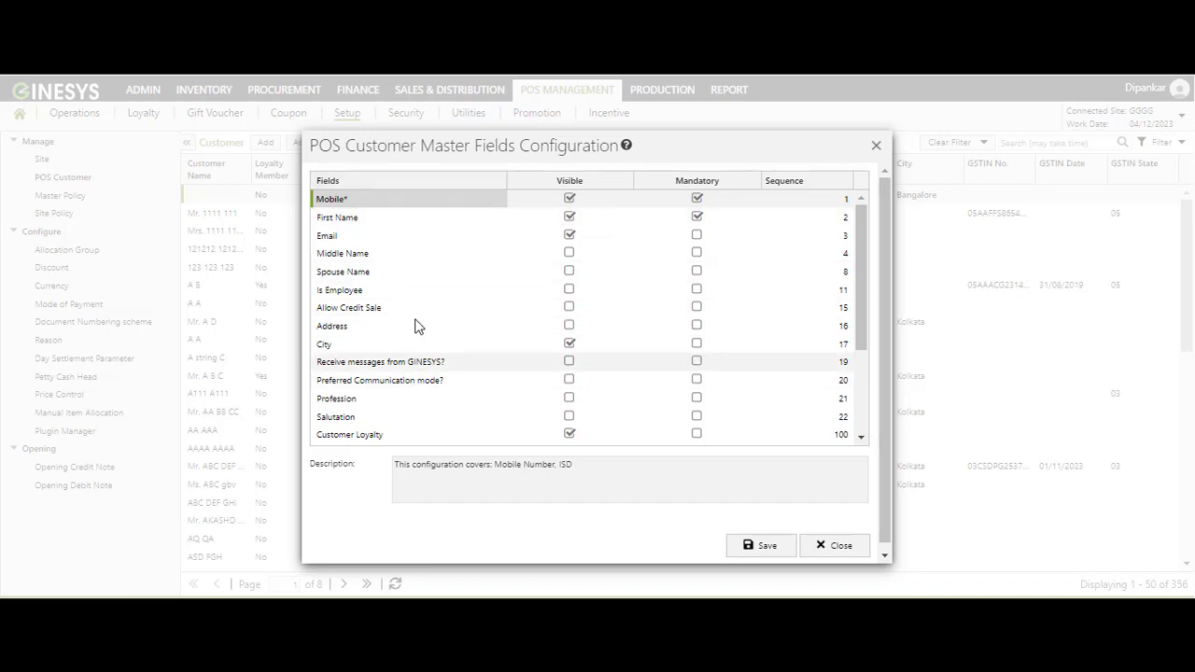
click(571, 254)
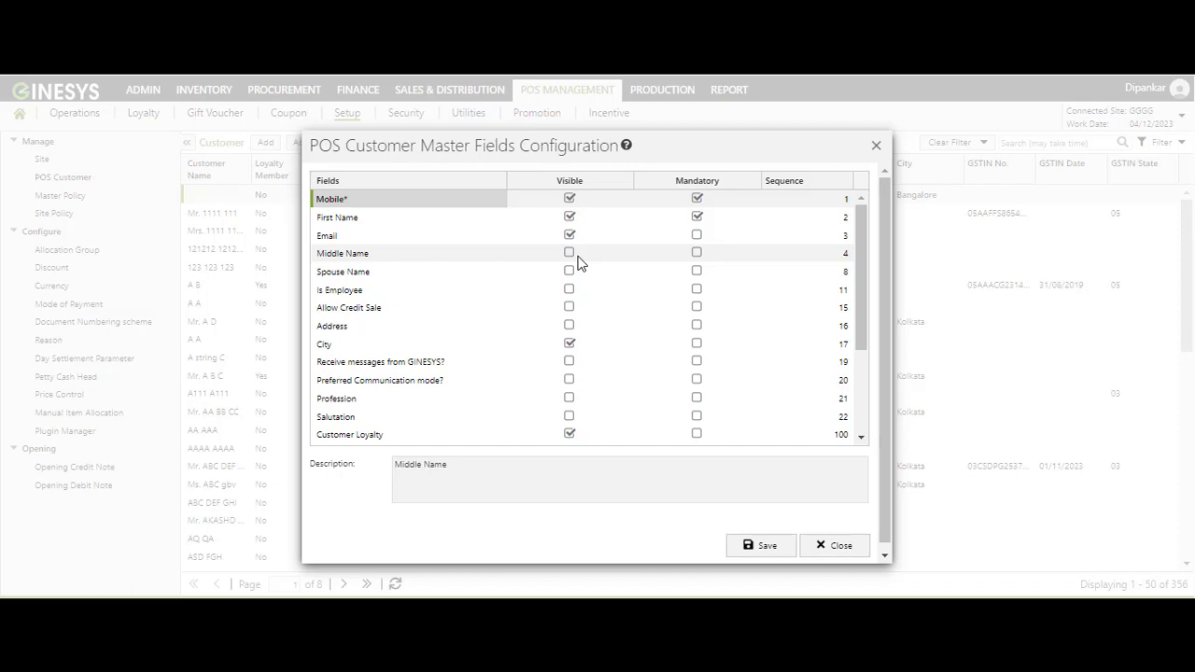
click(569, 272)
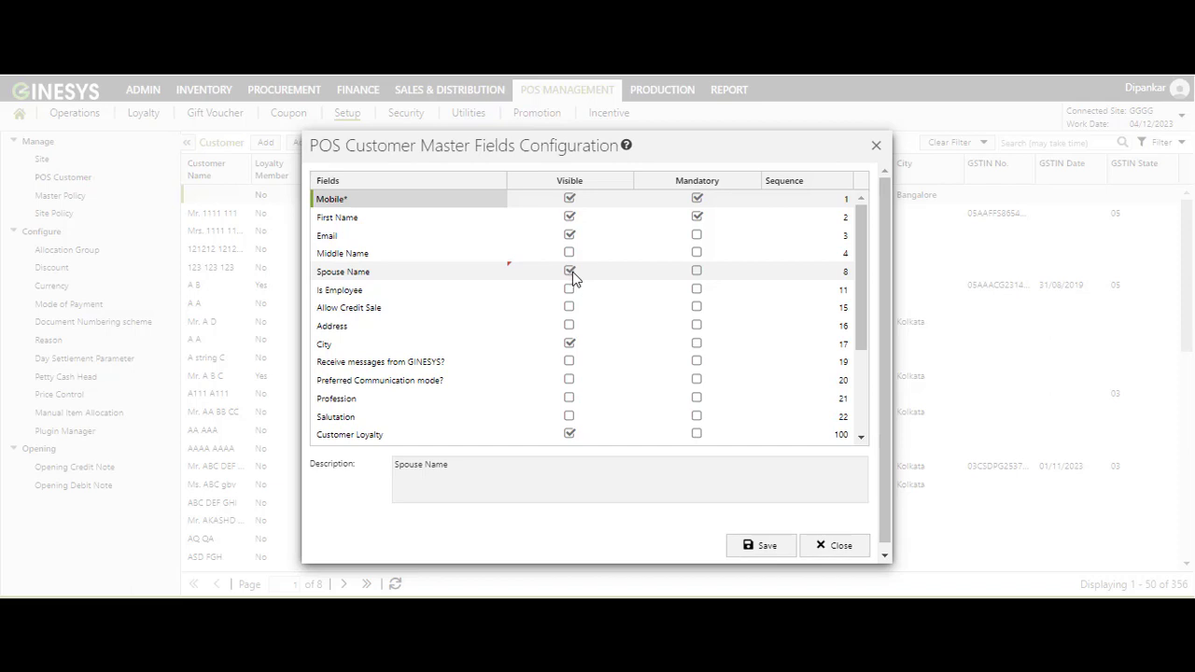
click(571, 272)
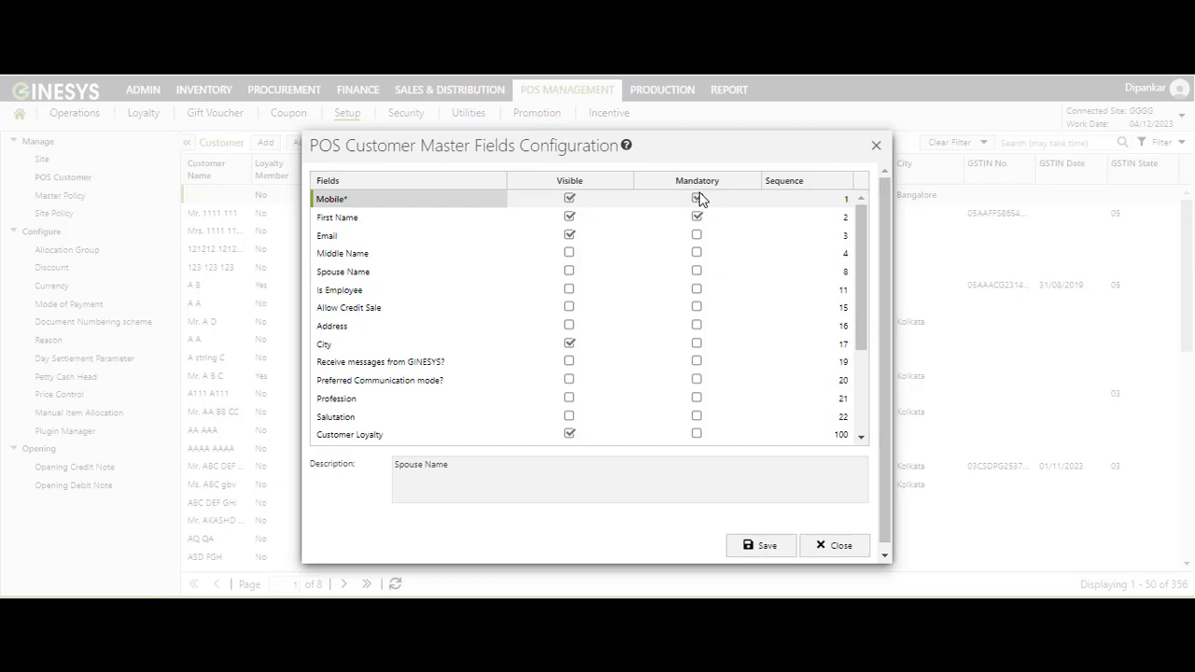
click(698, 237)
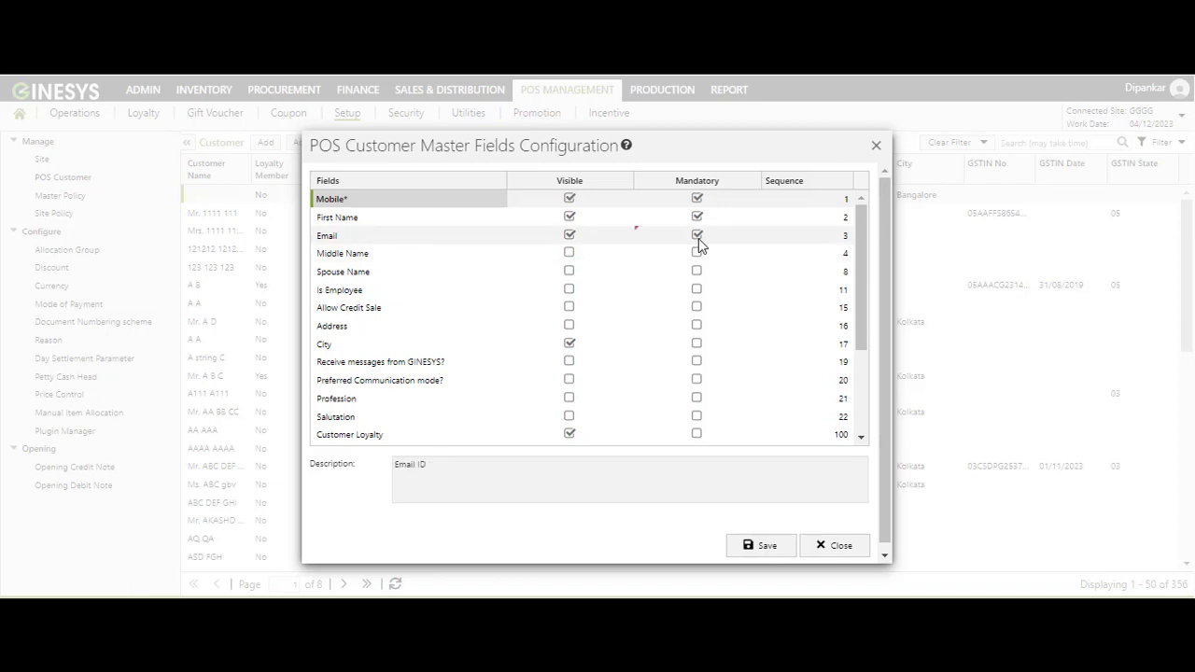
click(698, 236)
Step: Adjust the City and GST Number rows after reading their descriptions, leaving GST Number visible
click(697, 342)
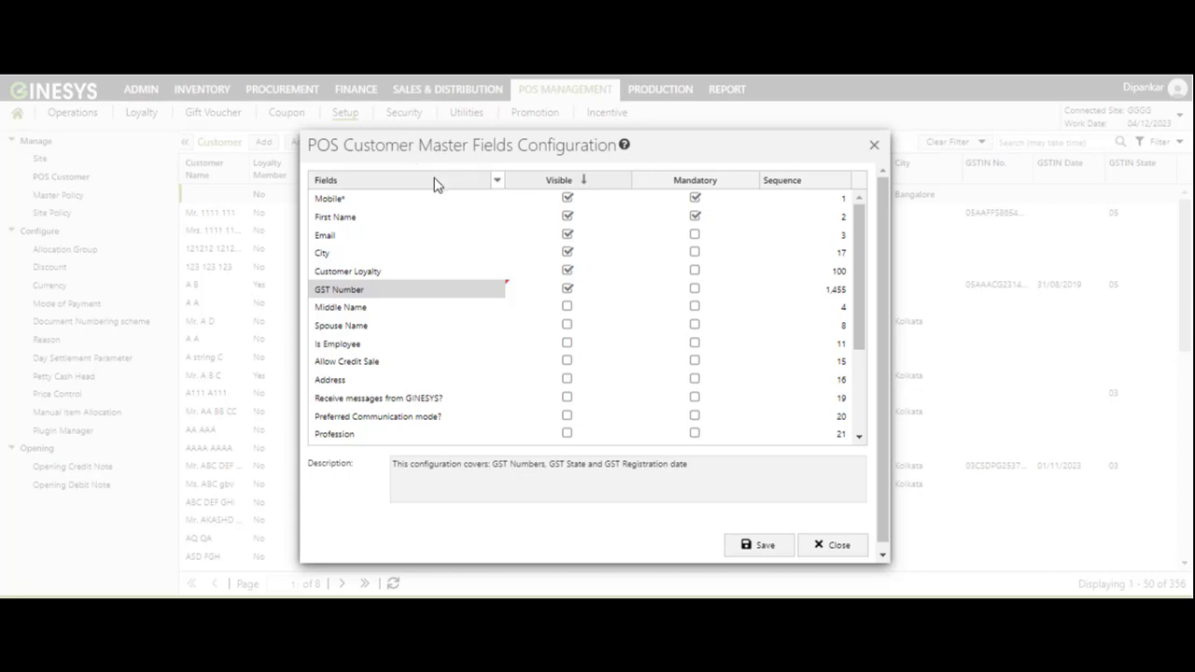
click(338, 255)
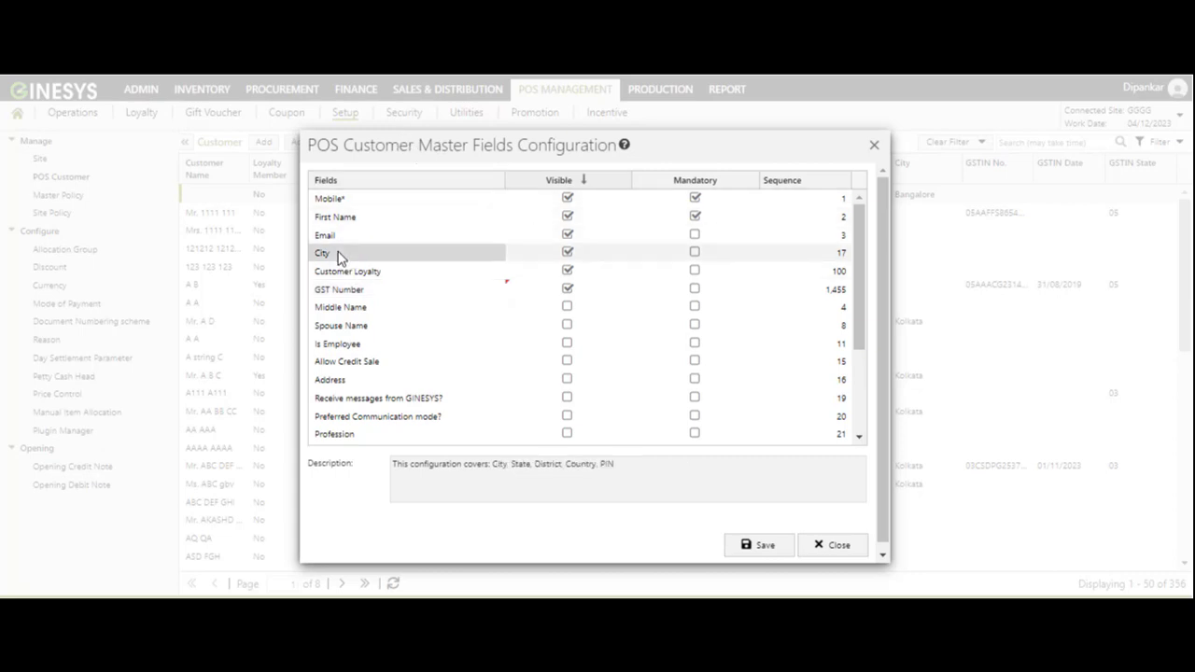
click(346, 291)
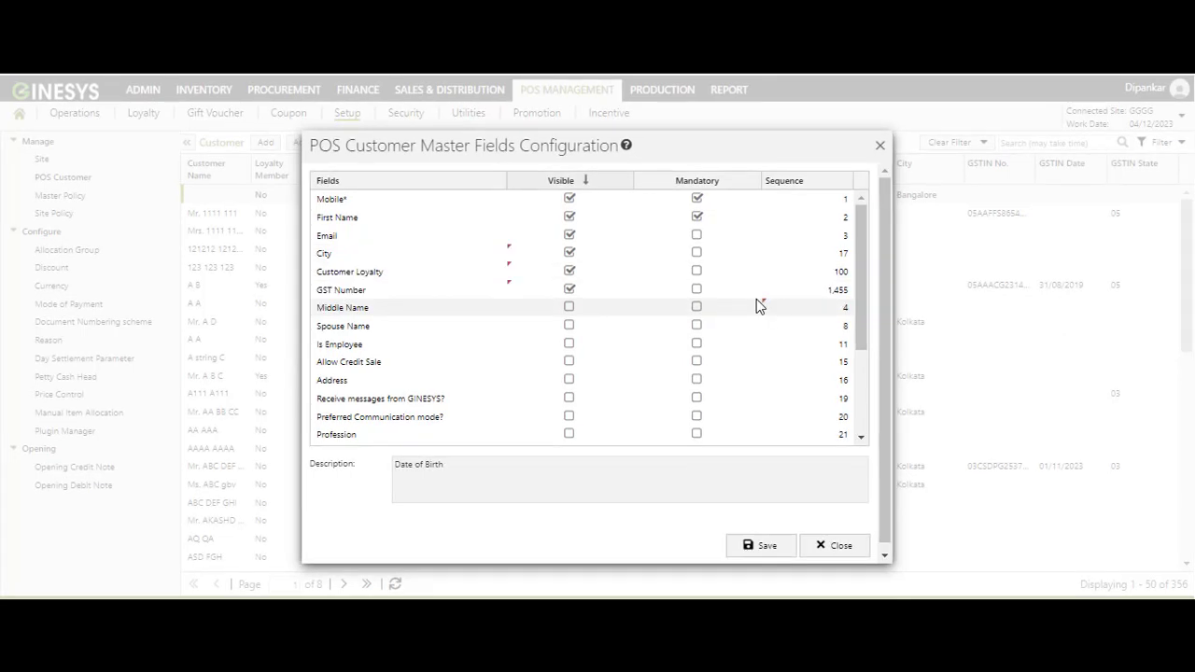
click(475, 253)
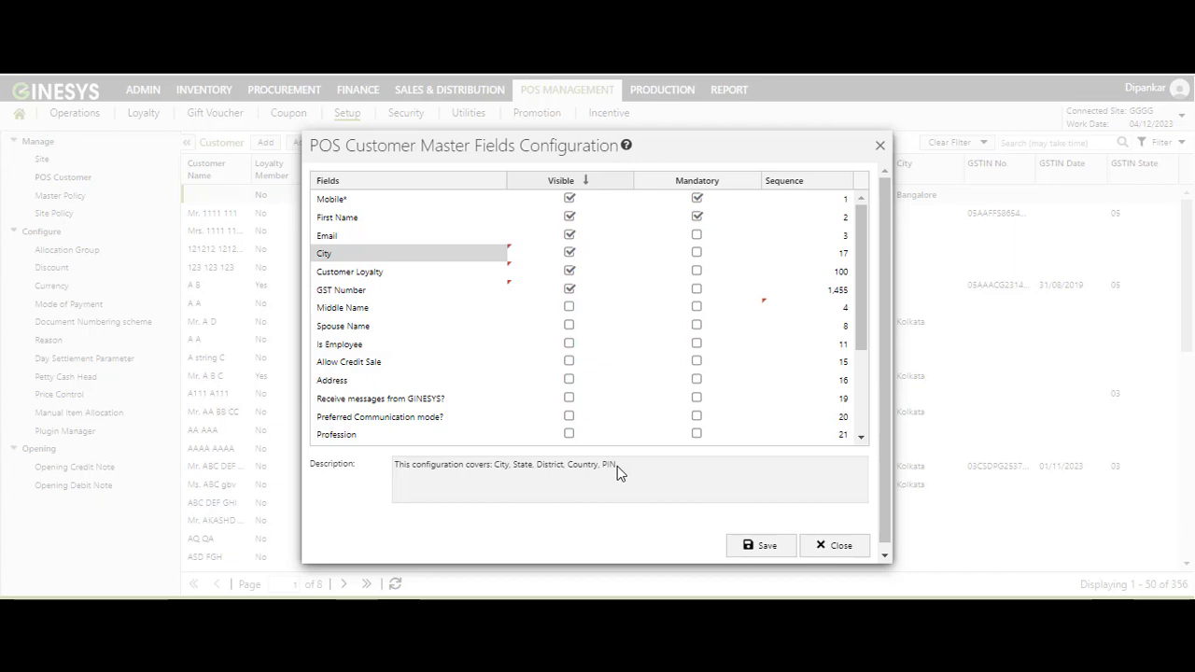
click(344, 293)
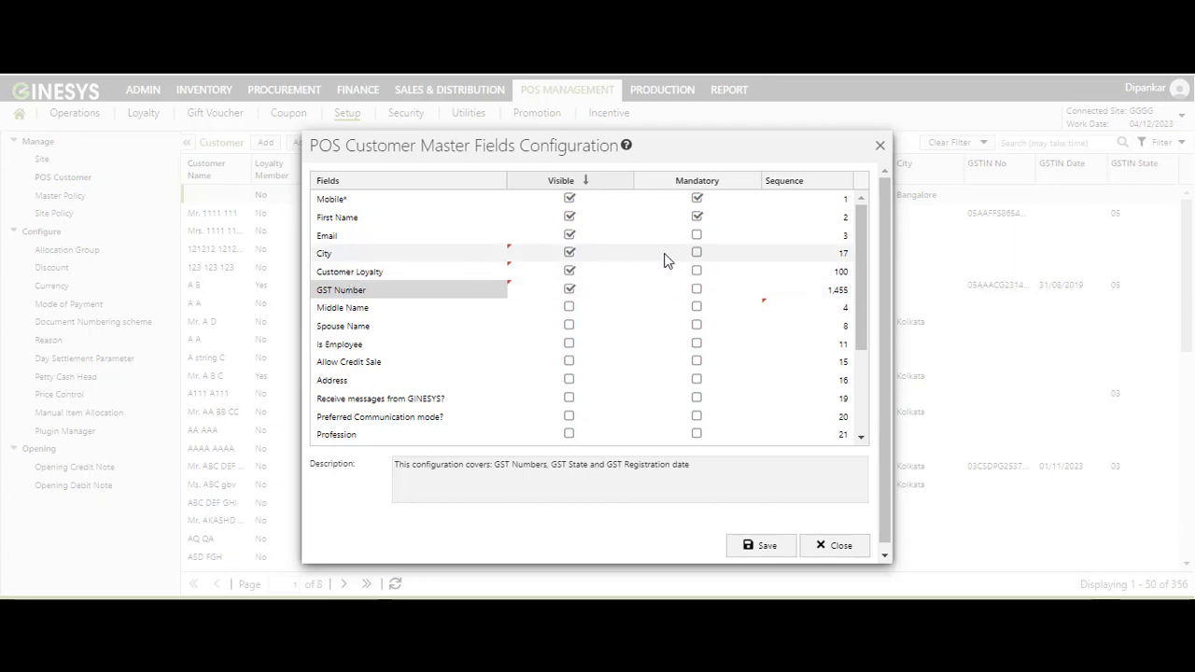
click(697, 253)
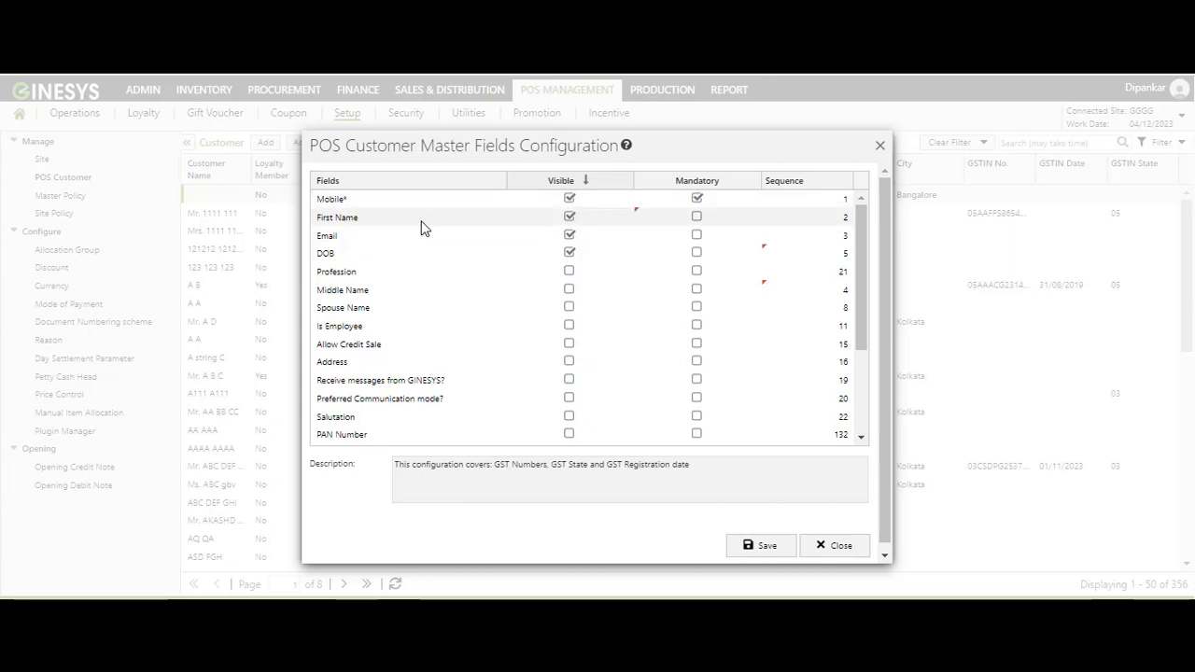
Step: Make First Name mandatory and save the customer field configuration
click(697, 218)
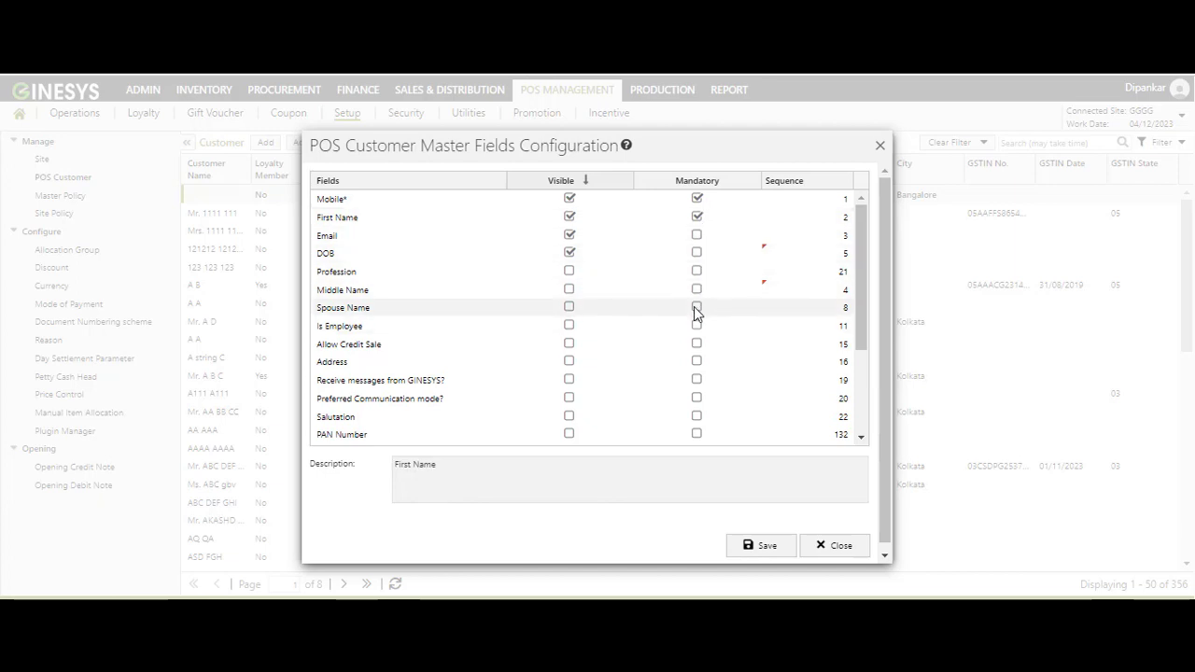
click(764, 548)
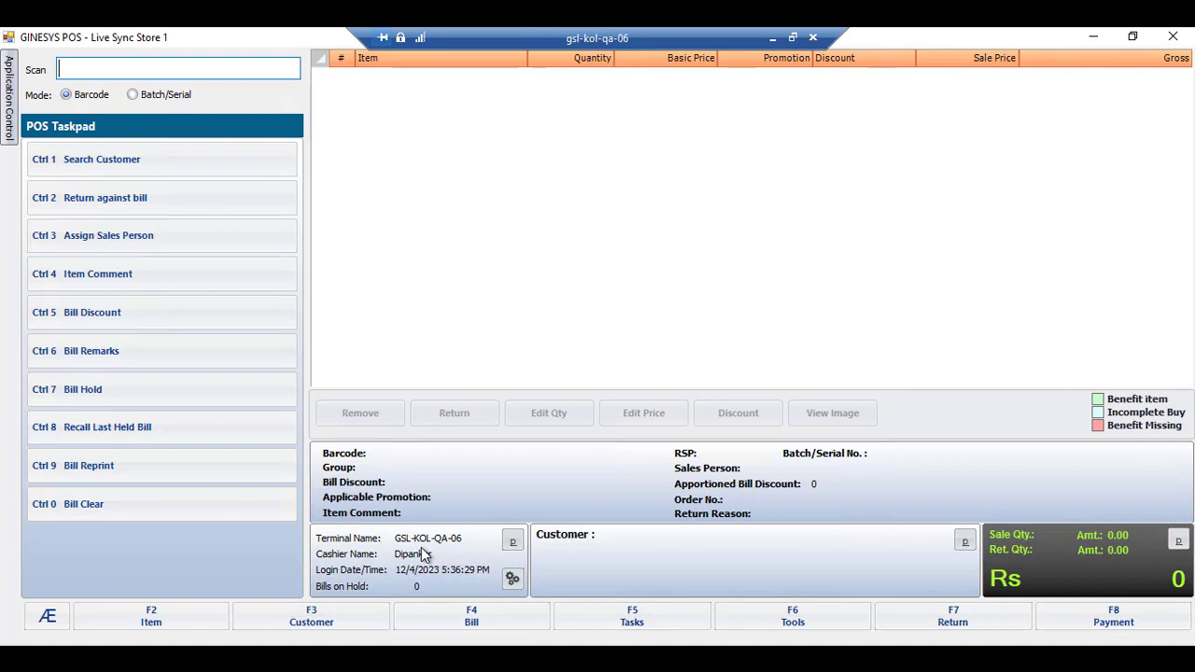
Step: Choose Add Customer from the F3 Customer options on the empty bill
click(294, 617)
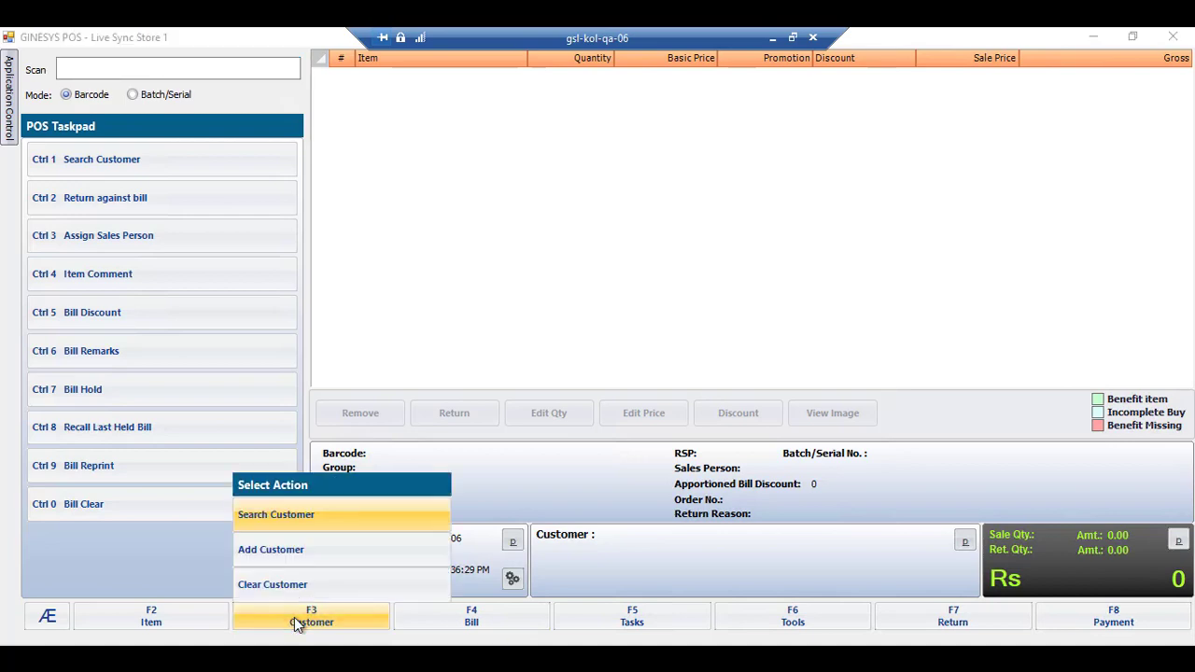
click(277, 552)
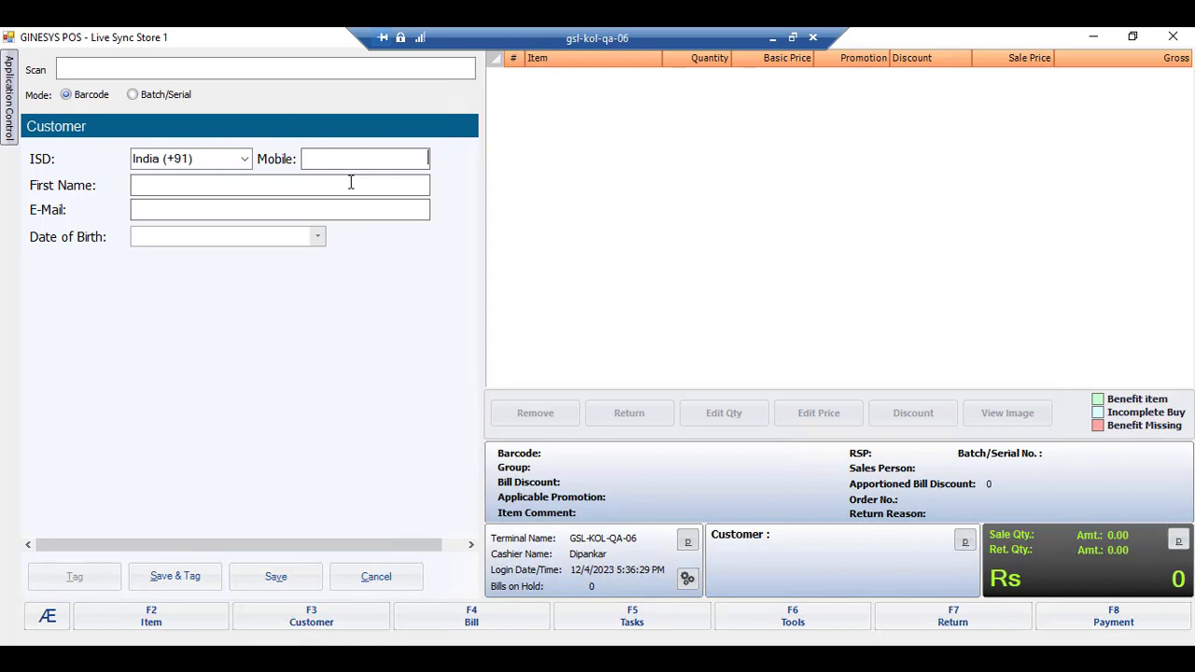
Step: Enter the customer's mobile number and e-mail address in the new-customer form
click(293, 190)
click(331, 166)
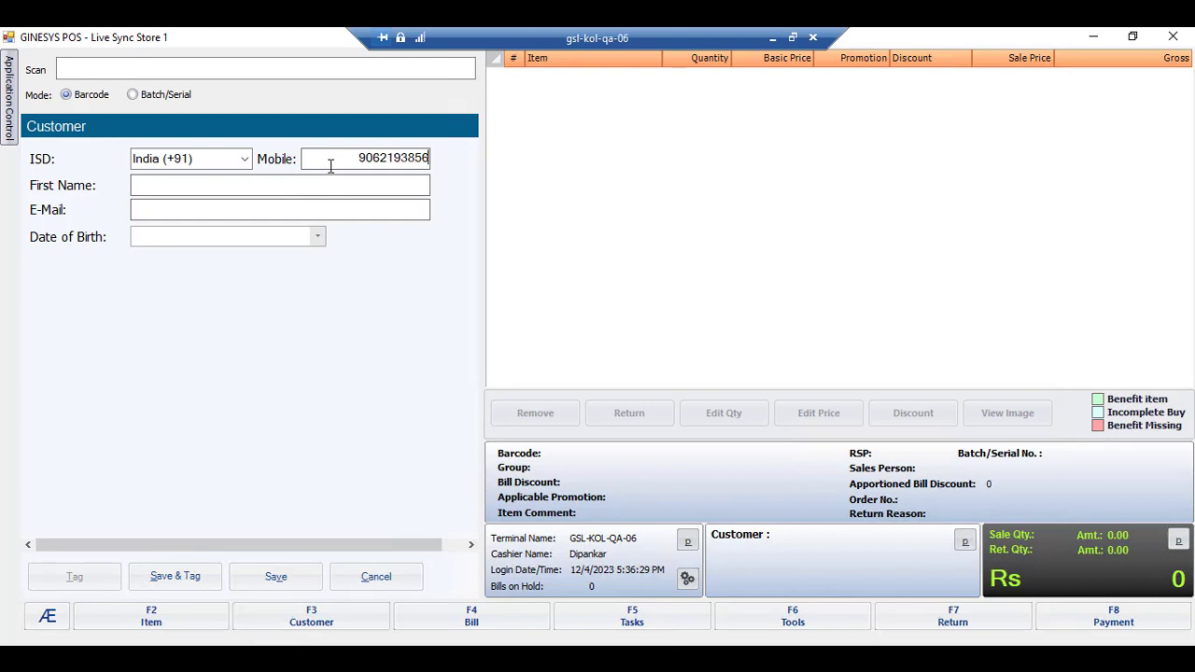
click(268, 209)
click(219, 174)
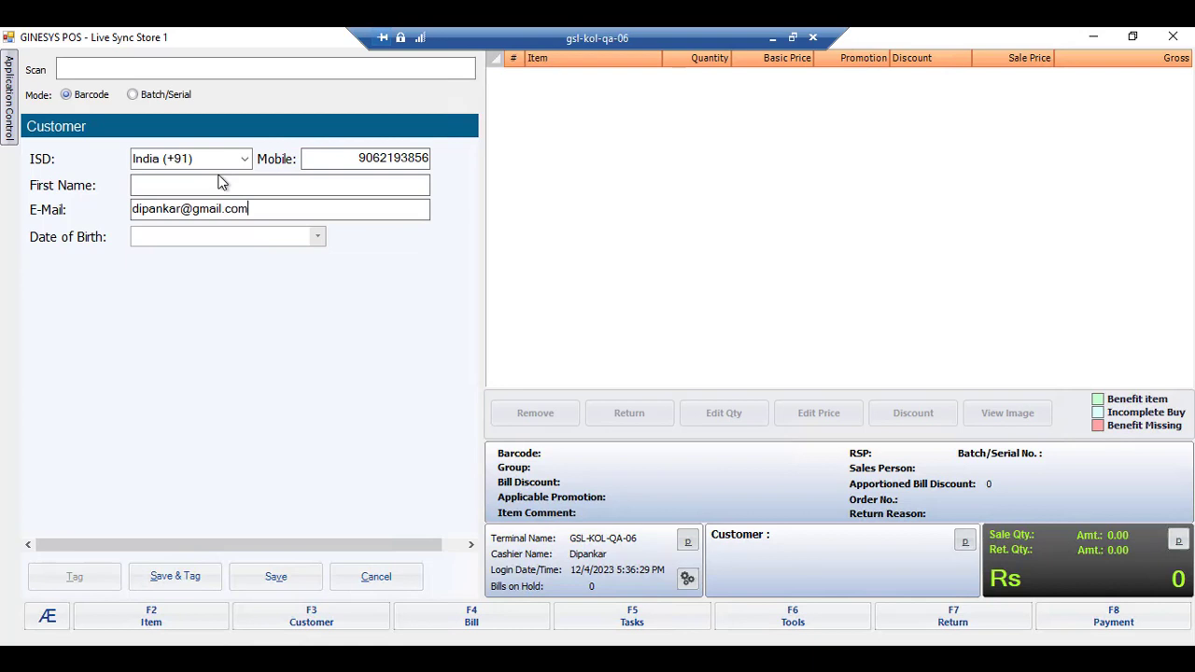
Step: Set Date of Birth to 12 November 2023 and attempt saving without a first name
click(318, 239)
click(140, 262)
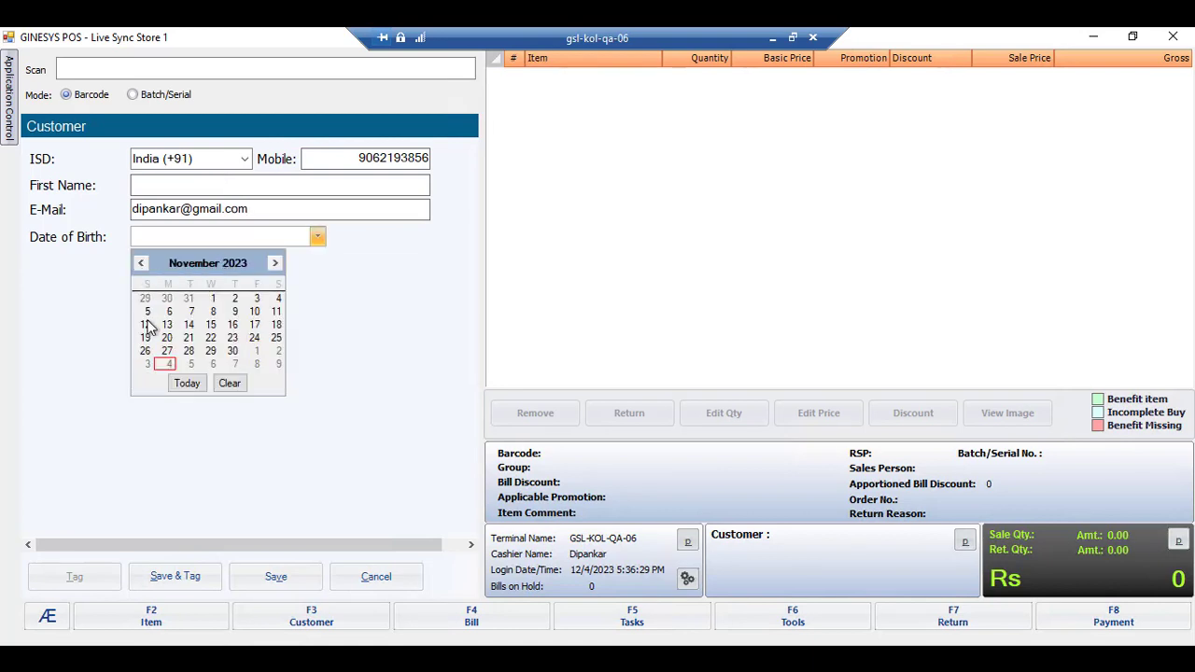
click(146, 325)
click(276, 581)
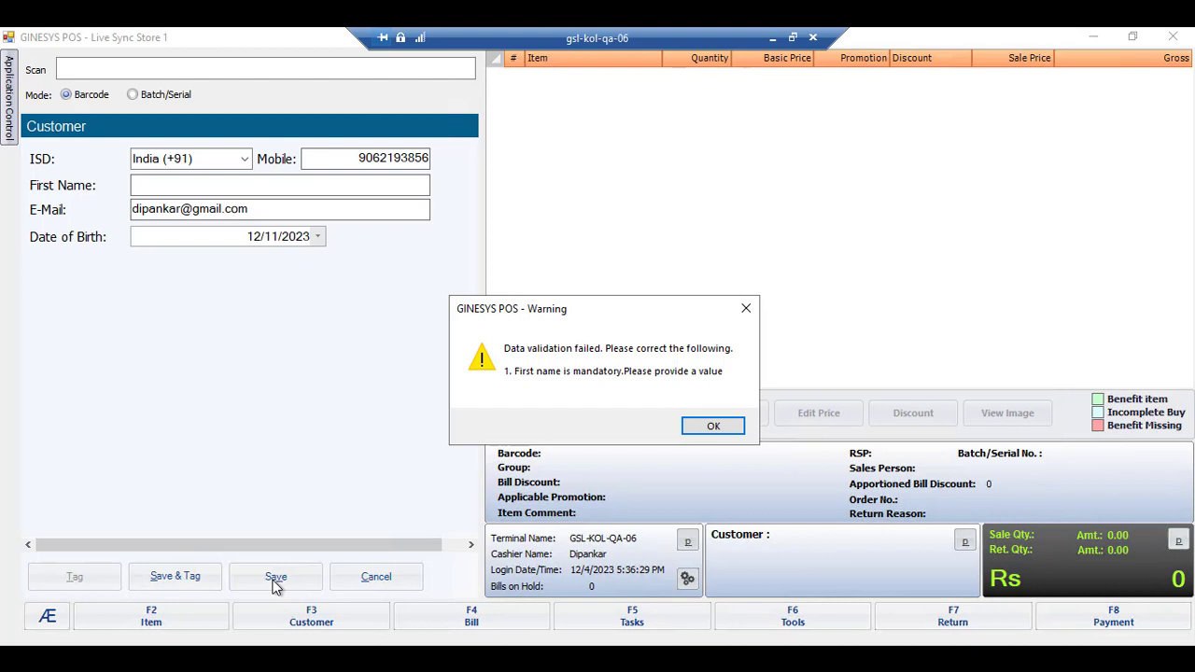
Step: Dismiss the warning, enter the customer's first name, save, and tag them to the bill
click(697, 428)
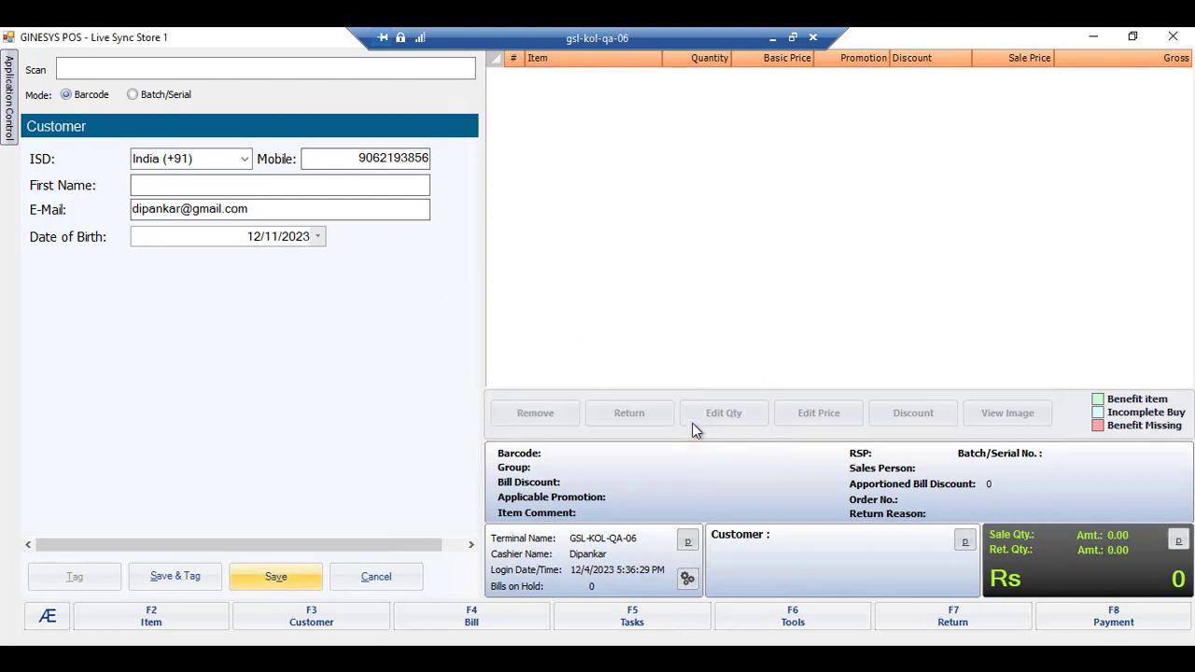
click(264, 187)
text(Dipanka)
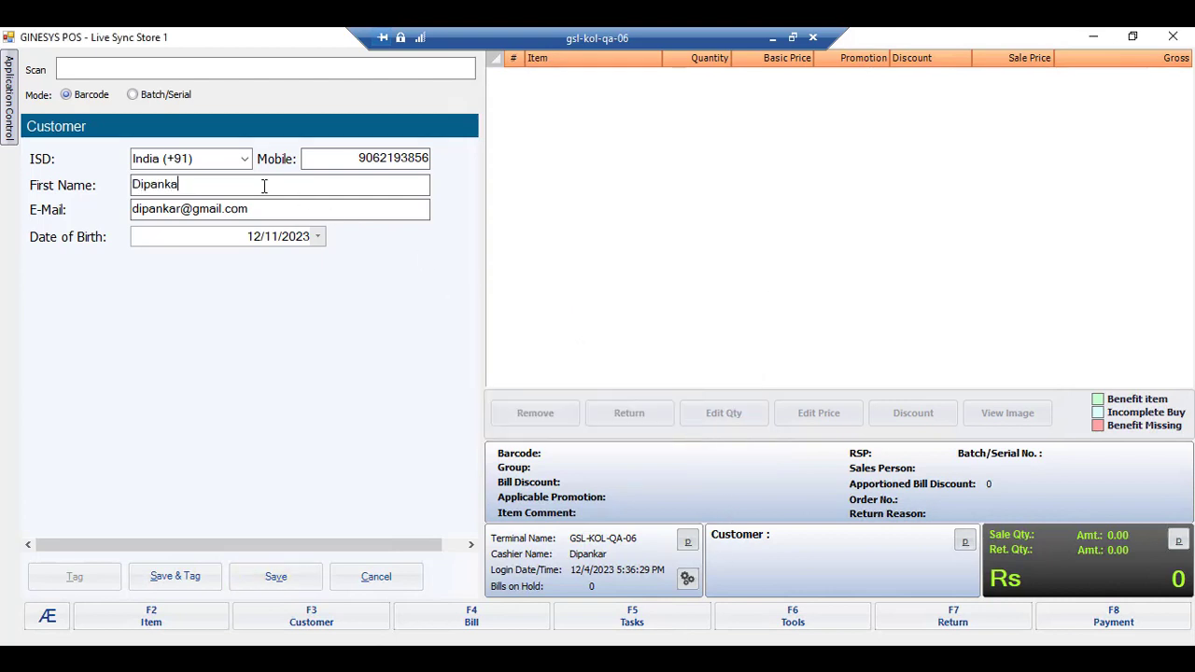
text(r2)
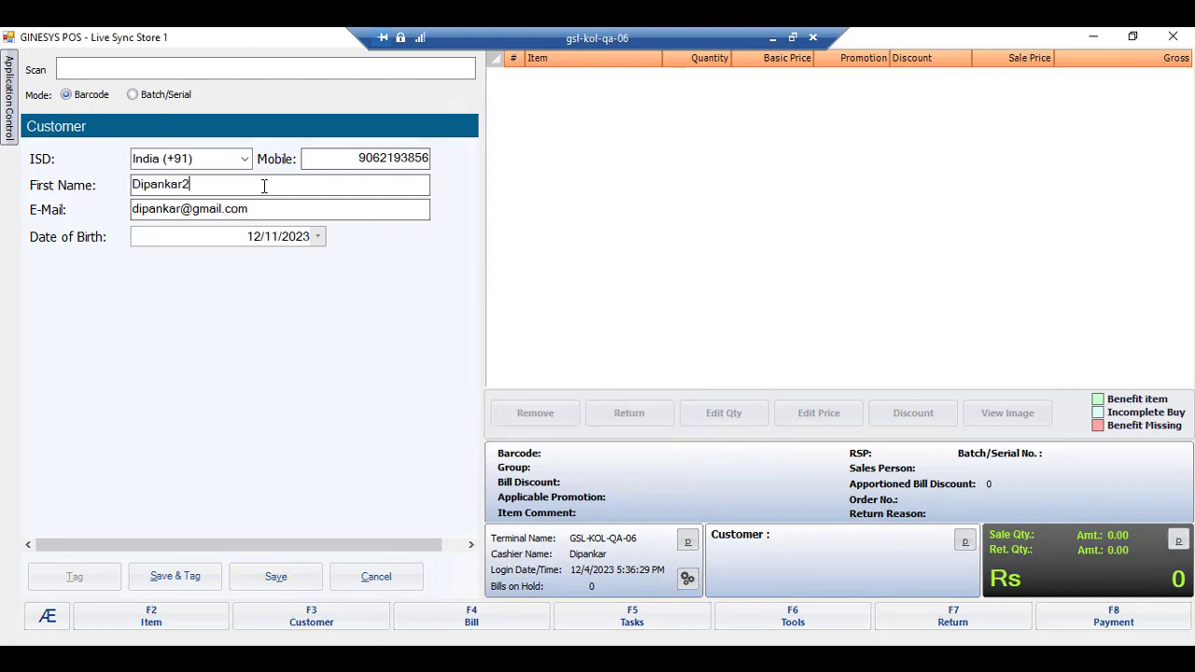
click(282, 574)
click(674, 422)
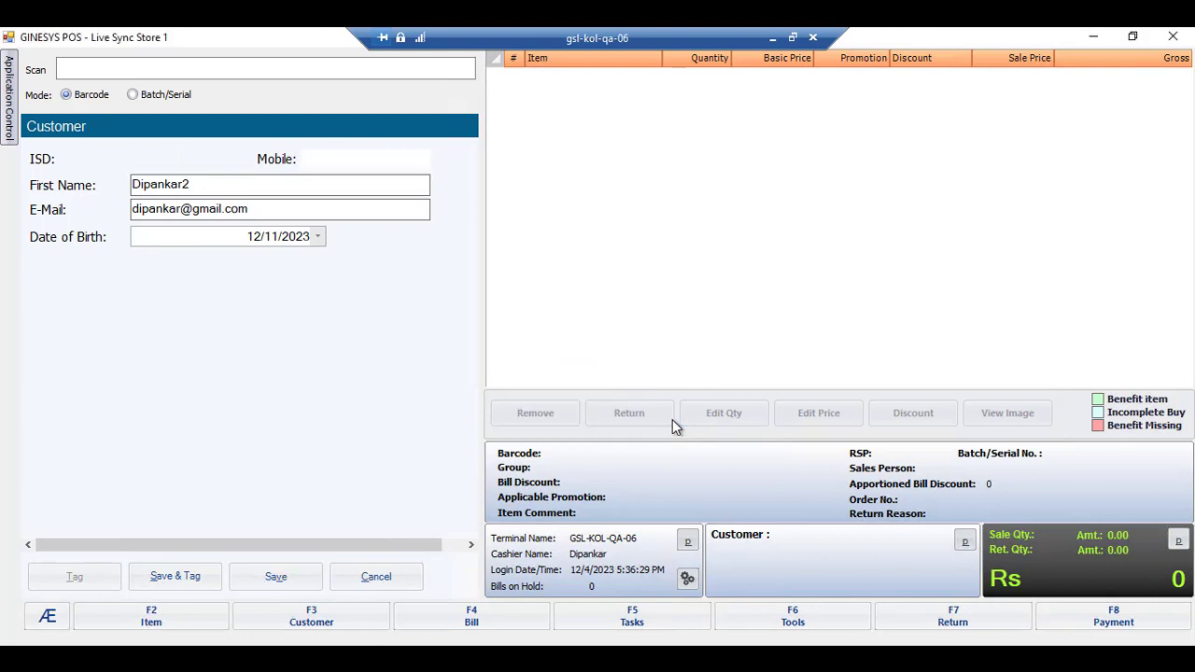
click(621, 421)
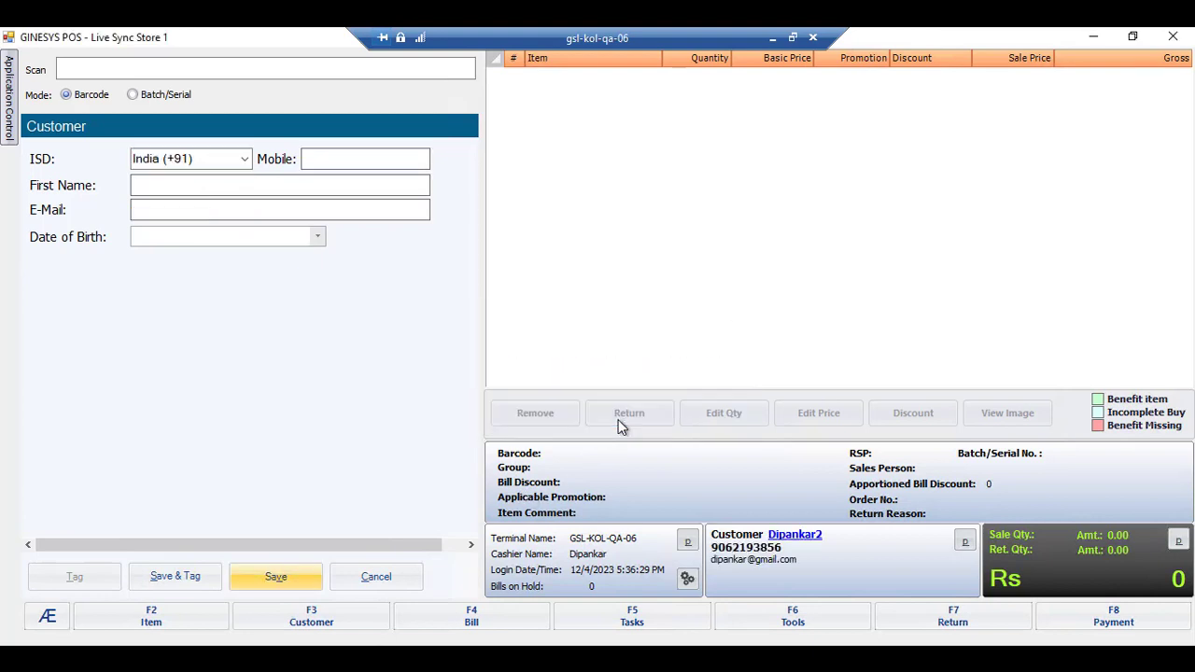